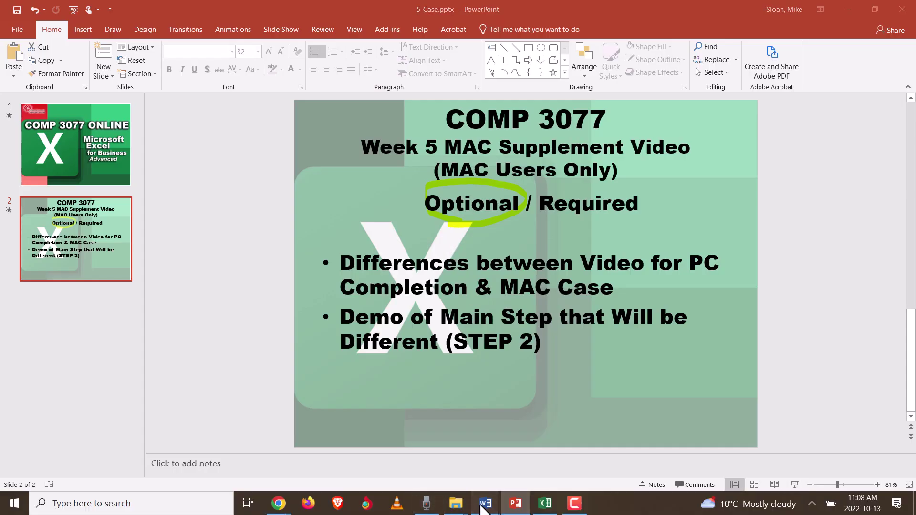
Step: Put the Windows and Mac instruction documents side by side, both scrolled to the top of page 1
mouse_move(486, 502)
left_click(507, 459)
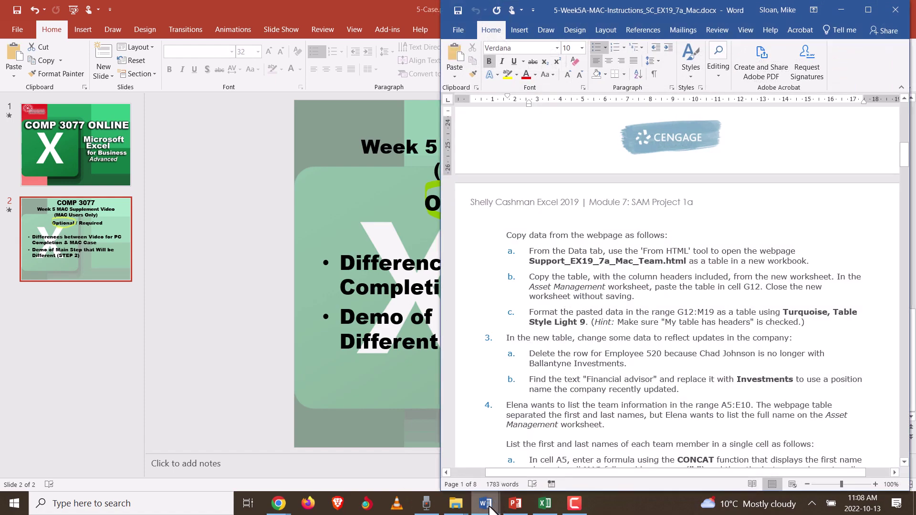
left_click(445, 459)
scroll(265, 324, "up", 8)
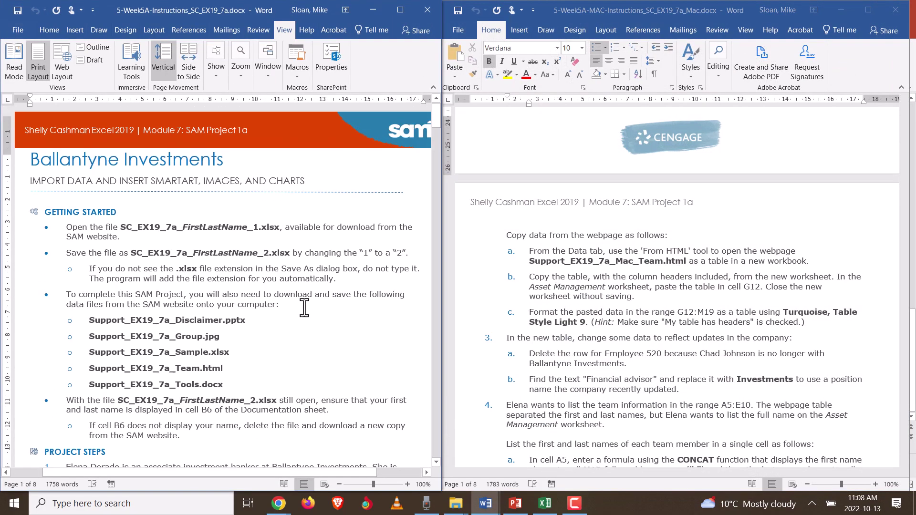
scroll(660, 328, "up", 12)
scroll(660, 325, "up", 5)
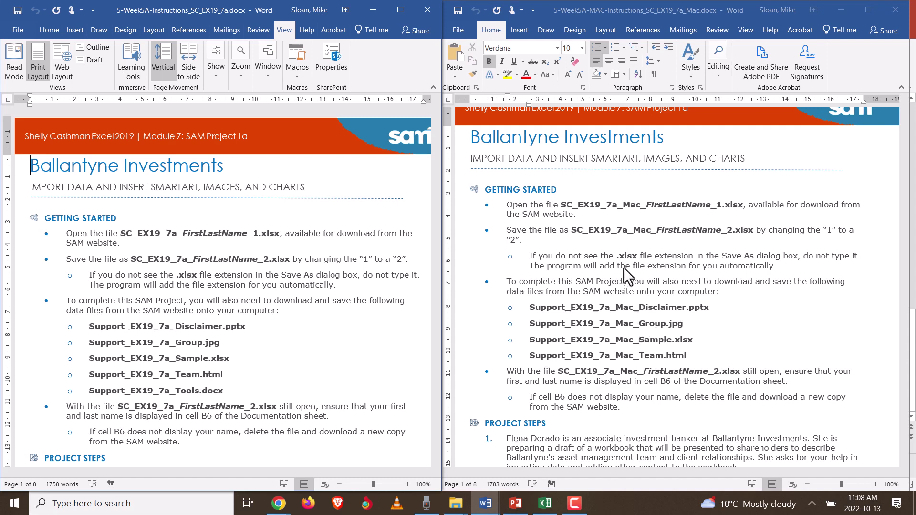
Step: Highlight the Support_EX19_7a_Tools.docx line in the instructions' file list
scroll(340, 311, "down", 3)
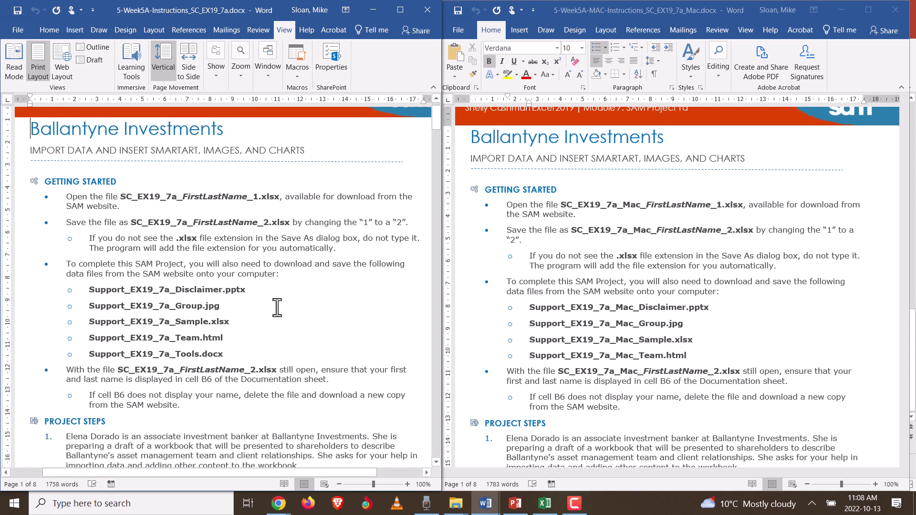
left_click_drag(216, 336, 73, 345)
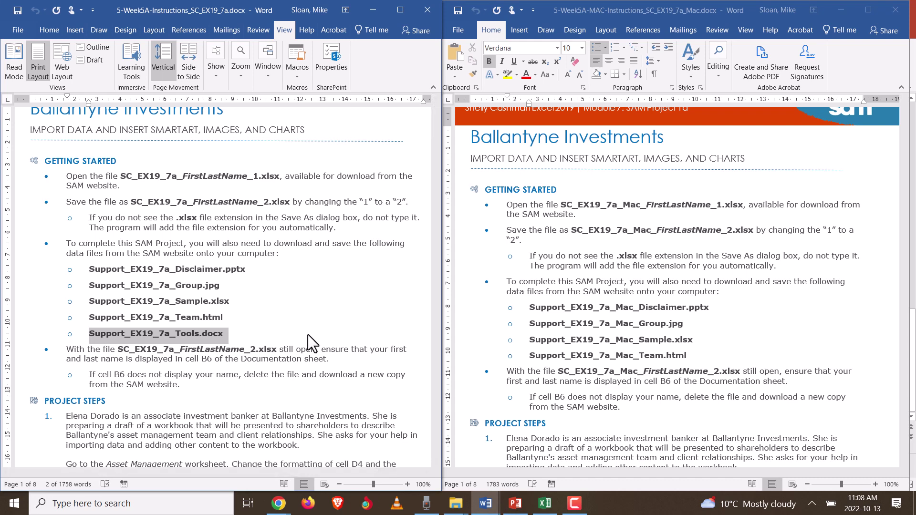
scroll(296, 334, "down", 2)
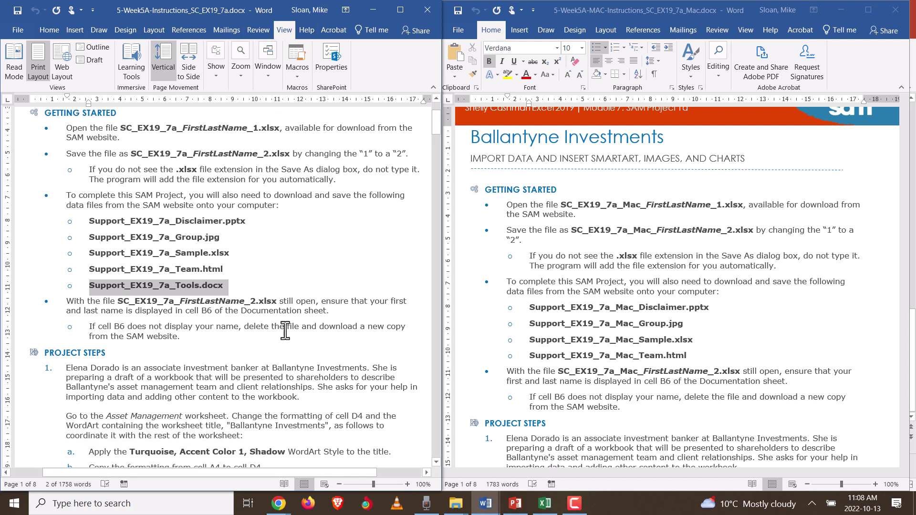
left_click(260, 334)
key("ctrl+f")
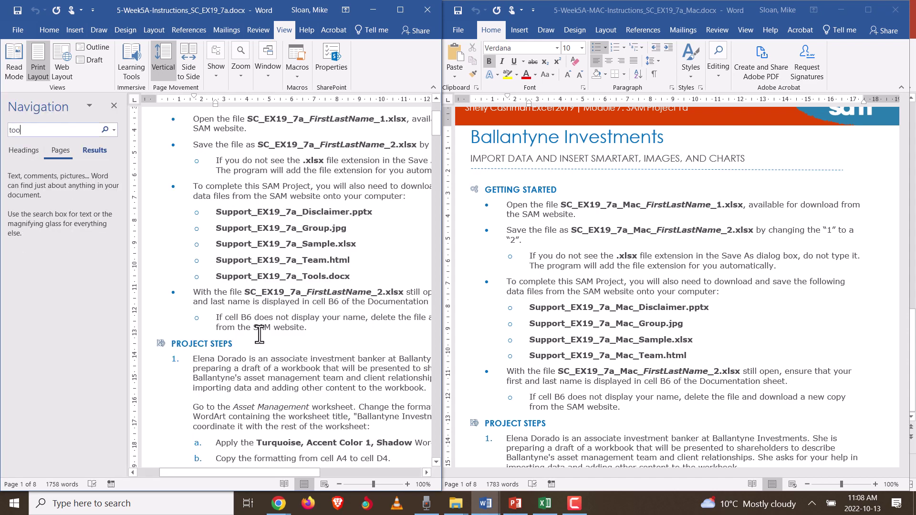
type("tools")
key("Return")
key("Return")
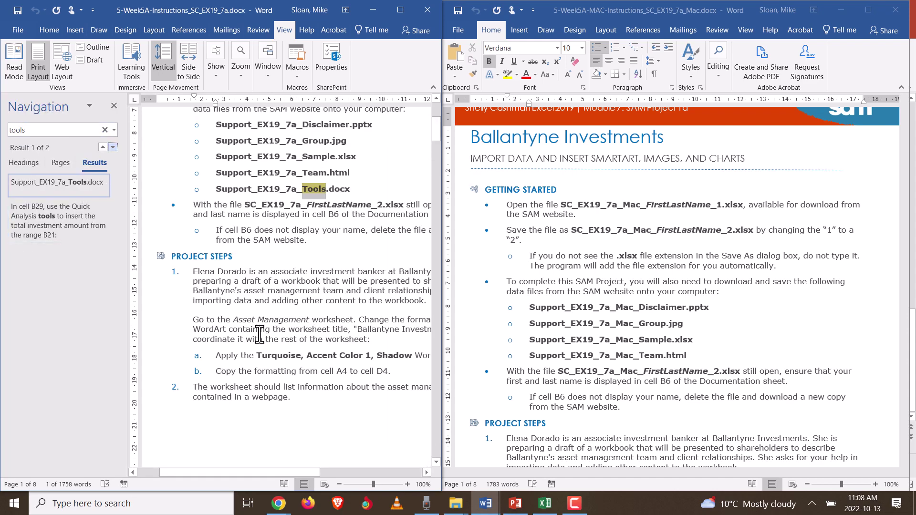
key("Return")
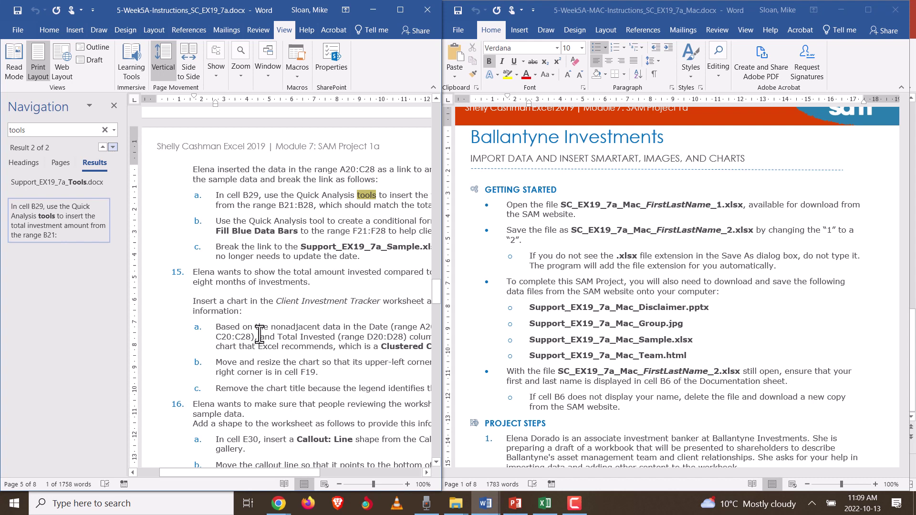
key("Return")
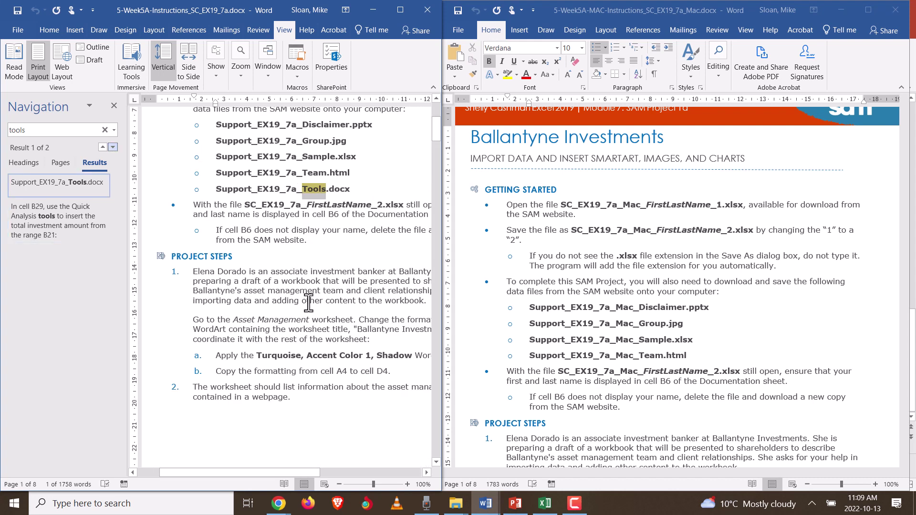
left_click(113, 106)
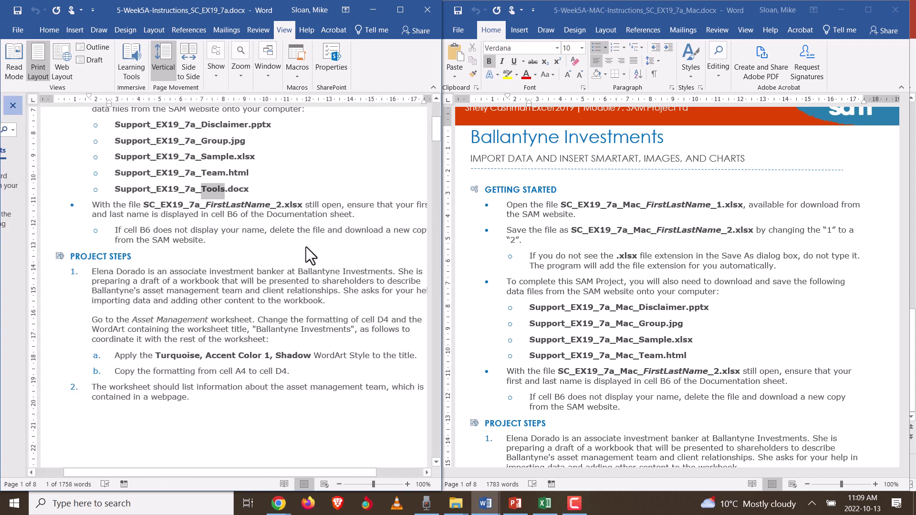
left_click(236, 228)
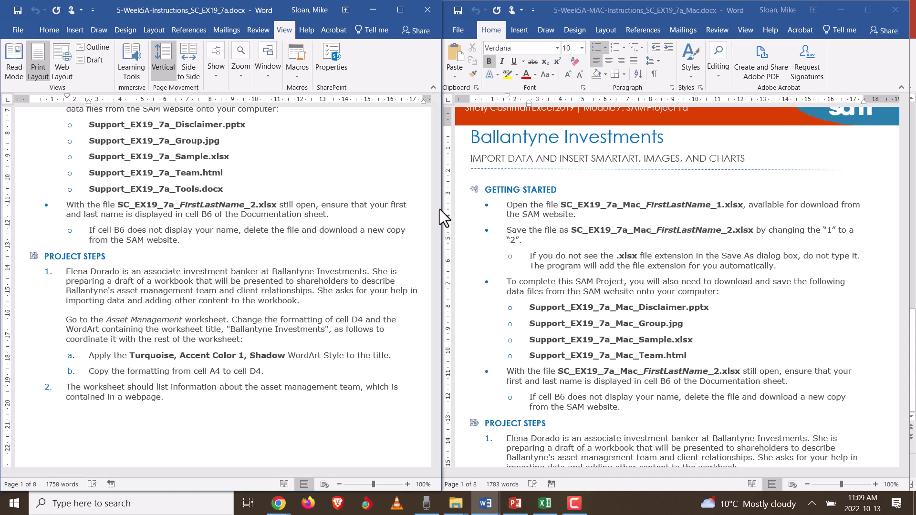
Step: Scroll both instructions to the page 2 steps for importing Support_EX19_7a_Team.html from the webpage
scroll(374, 221, "up", 3)
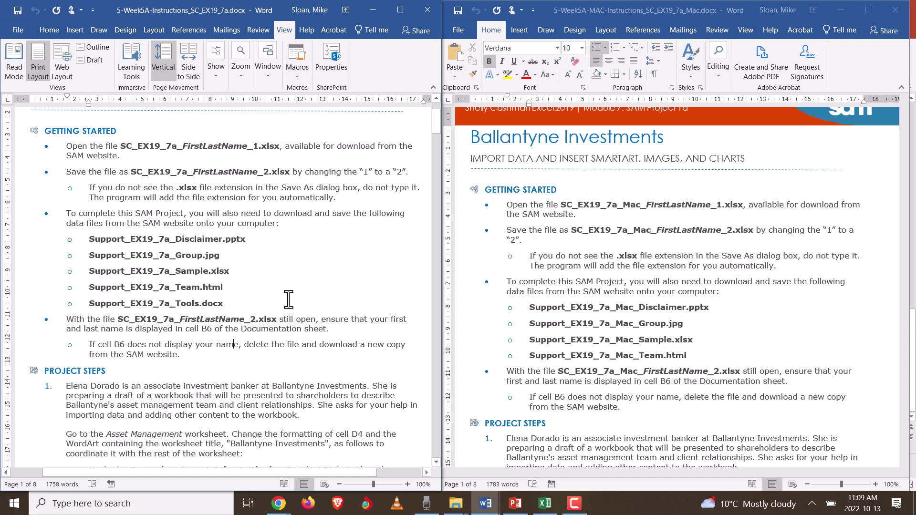
scroll(289, 300, "down", 1)
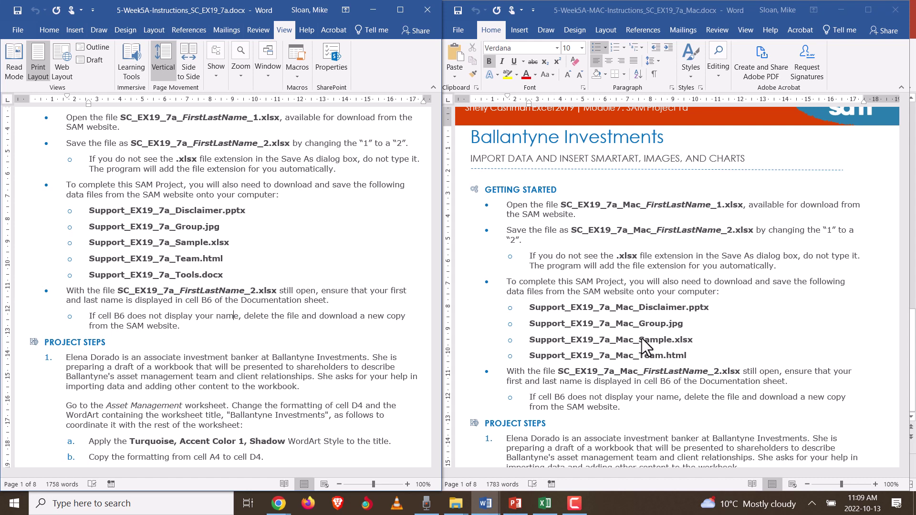
scroll(188, 249, "down", 10)
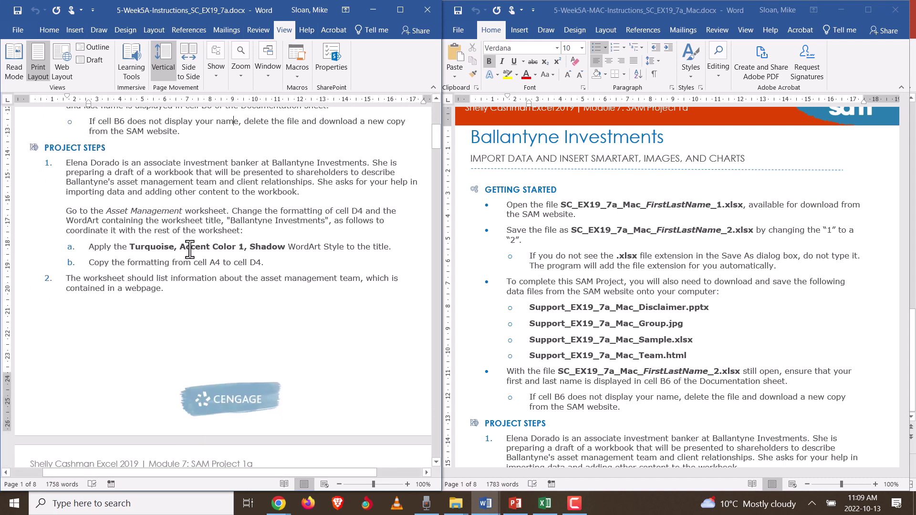
scroll(189, 258, "down", 1)
scroll(553, 309, "down", 15)
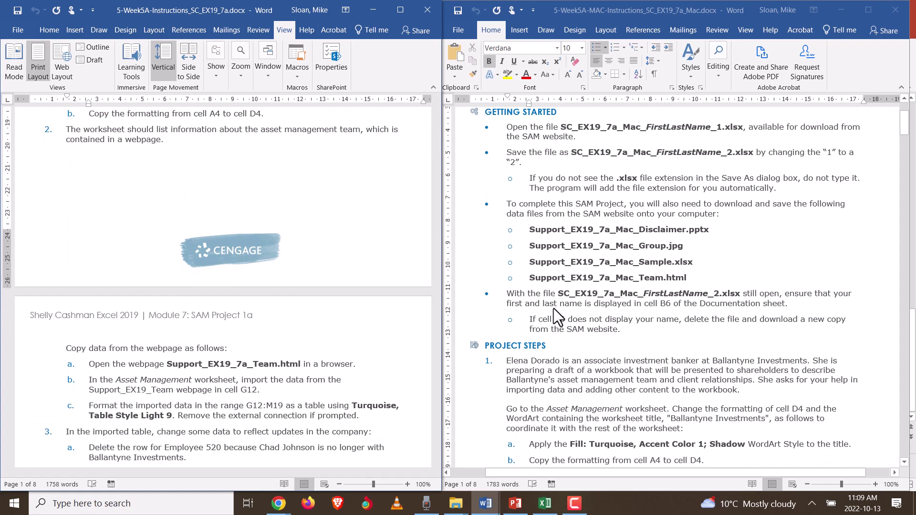
scroll(556, 311, "up", 2)
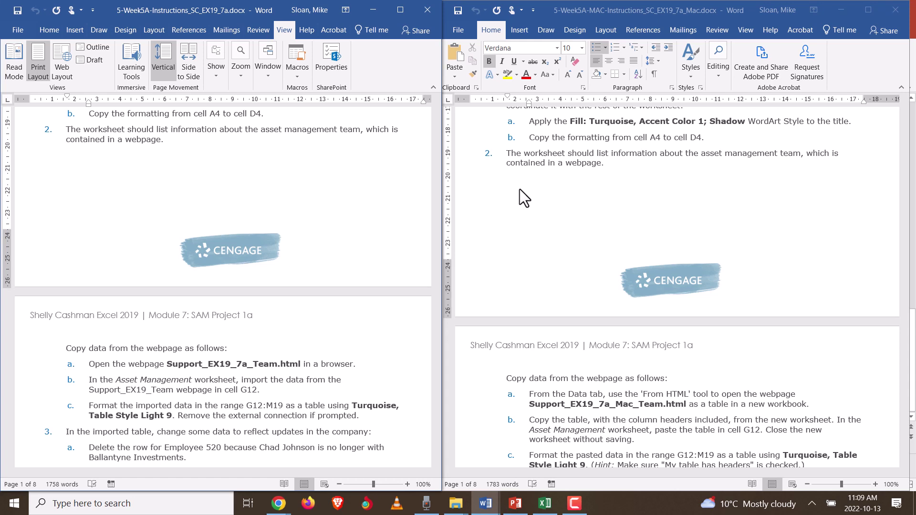
Step: In Excel's From Web dialog, strip 'file:///' from the Support_EX19_7a_Team.html address and connect
left_click(545, 504)
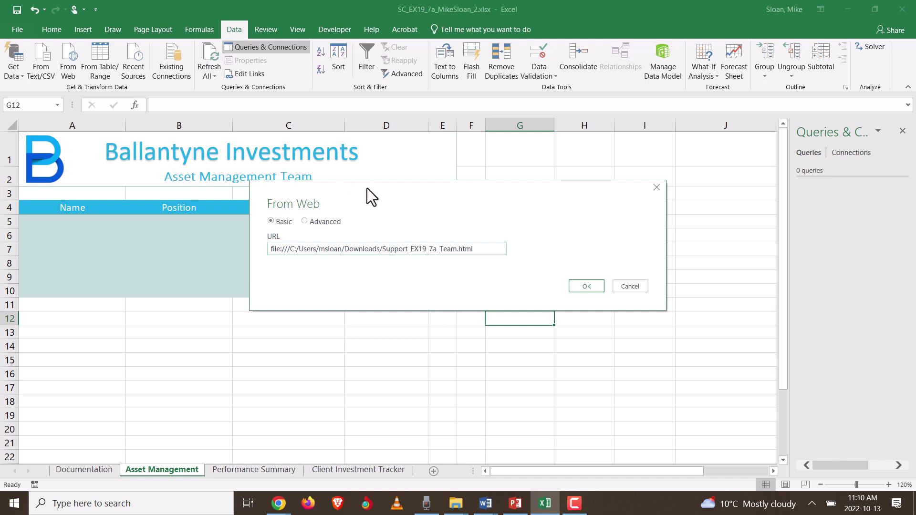
left_click_drag(367, 188, 461, 197)
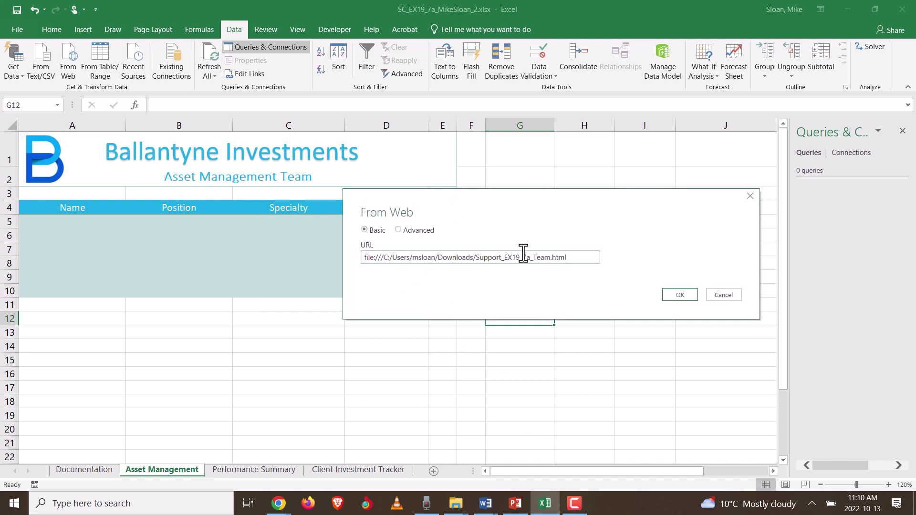
left_click_drag(554, 205, 480, 167)
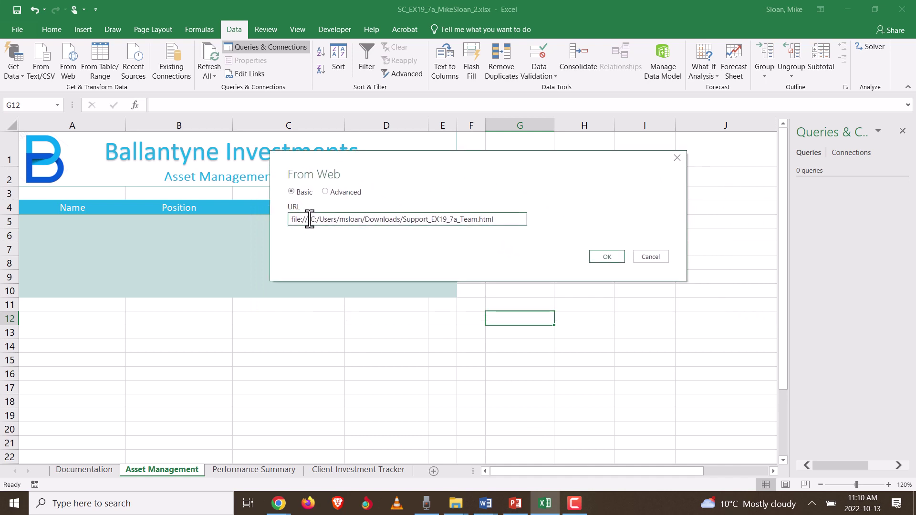
left_click_drag(312, 219, 291, 219)
key("BackSpace")
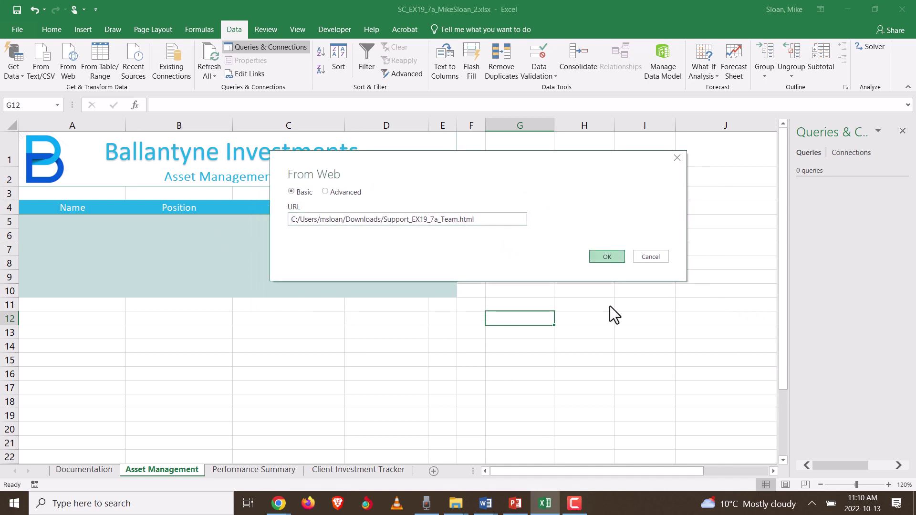
key("Return")
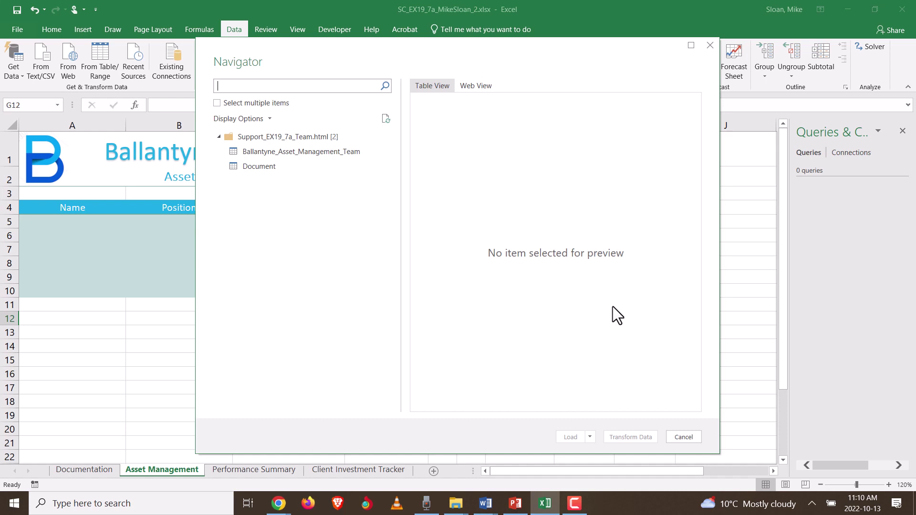
Step: Load the Ballantyne_Asset_Management_Team table as a Table into the existing worksheet at $G$12
left_click(291, 152)
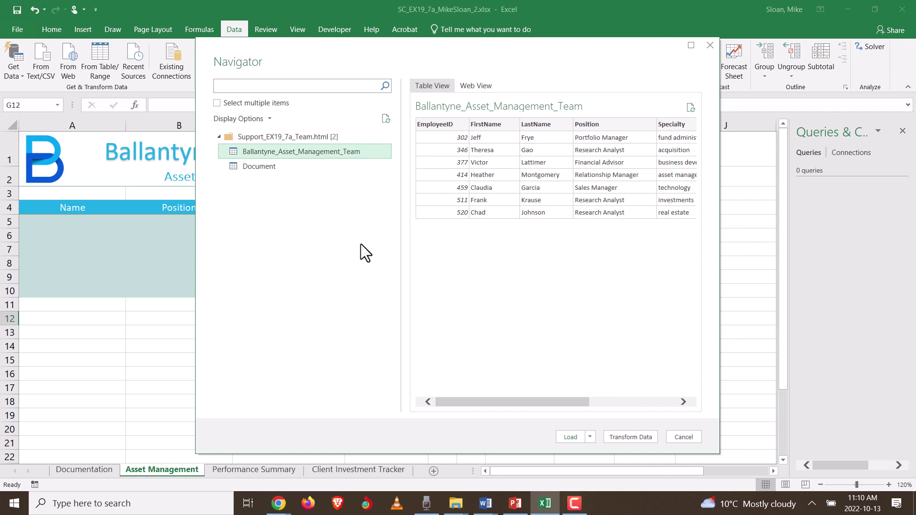
left_click(590, 437)
left_click(617, 461)
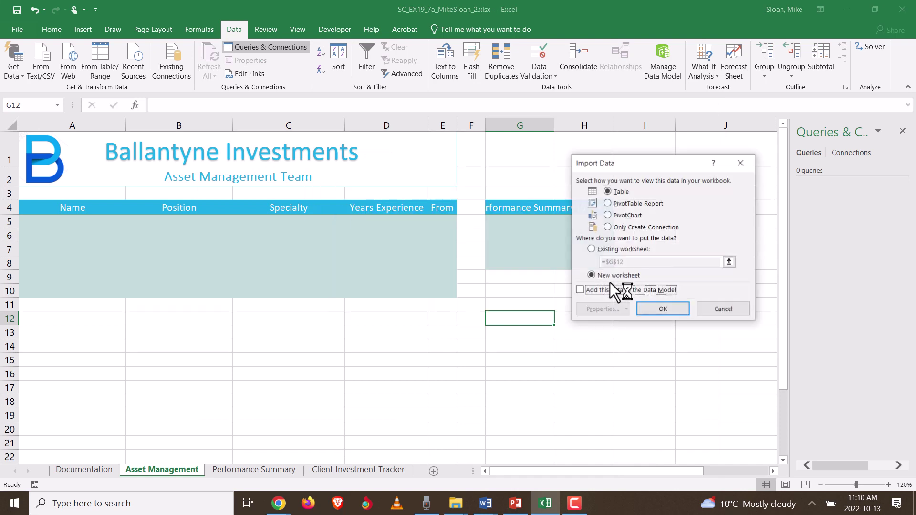
left_click(591, 248)
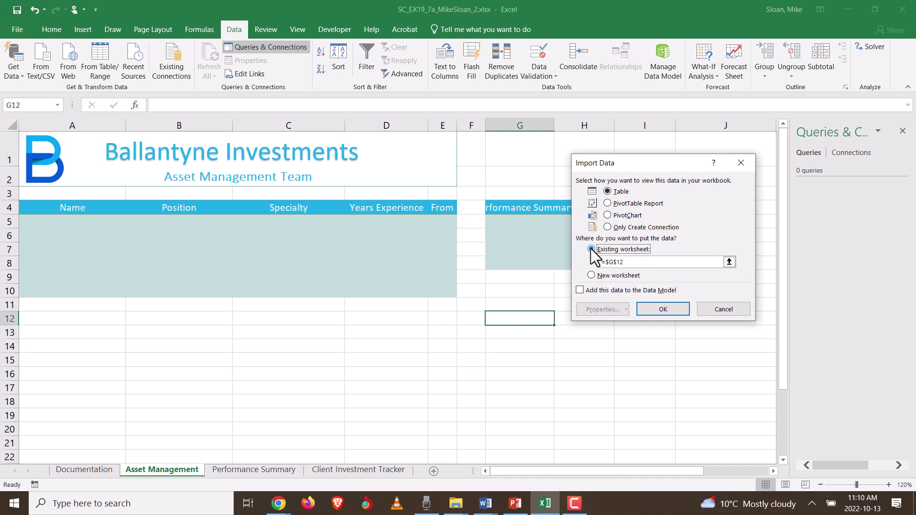
left_click(664, 310)
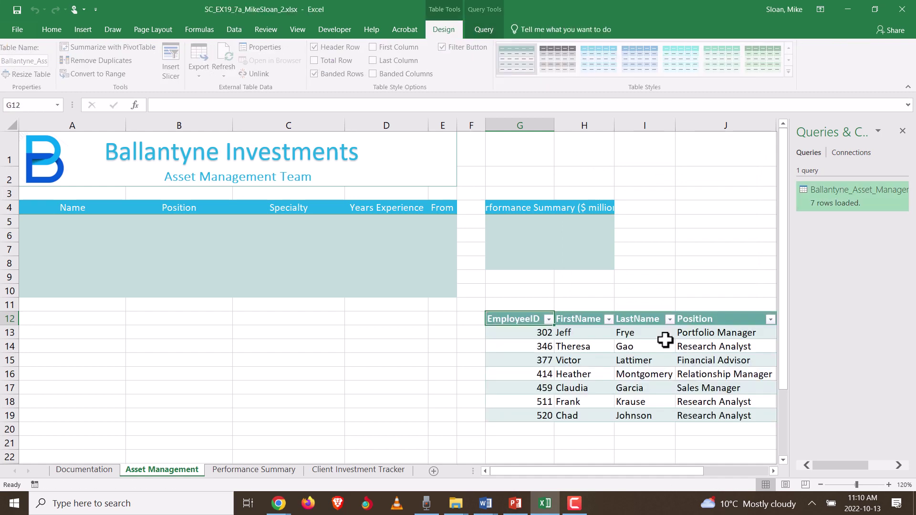
left_click_drag(520, 474, 532, 471)
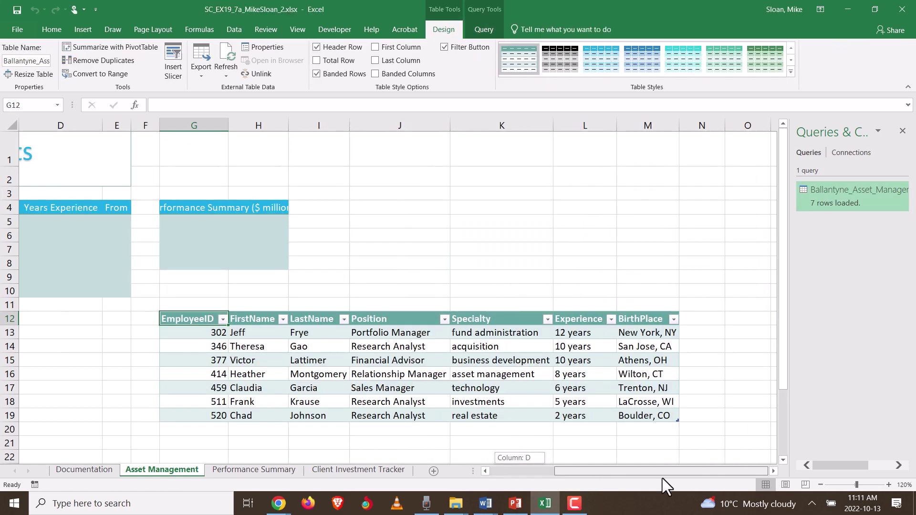
left_click_drag(192, 317, 675, 416)
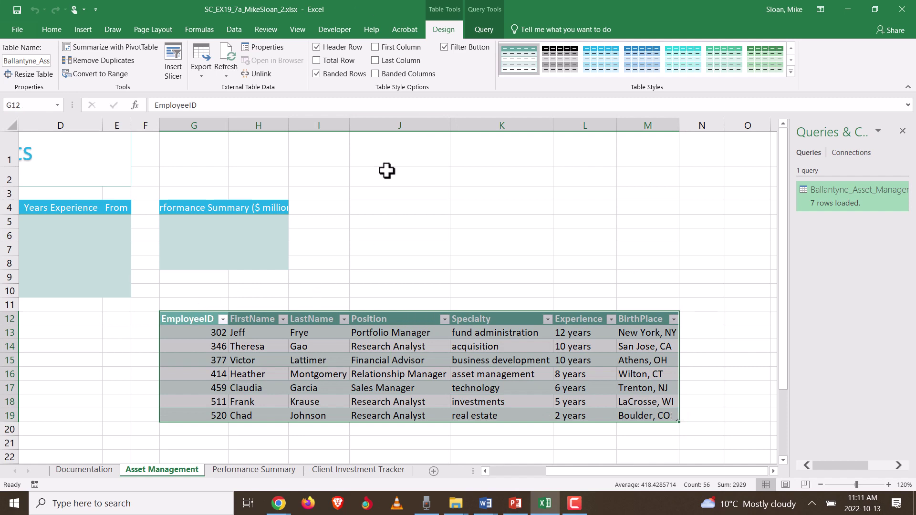
left_click(498, 31)
left_click(443, 30)
Step: Convert the query table to a normal range and clear all its formats
left_click(97, 75)
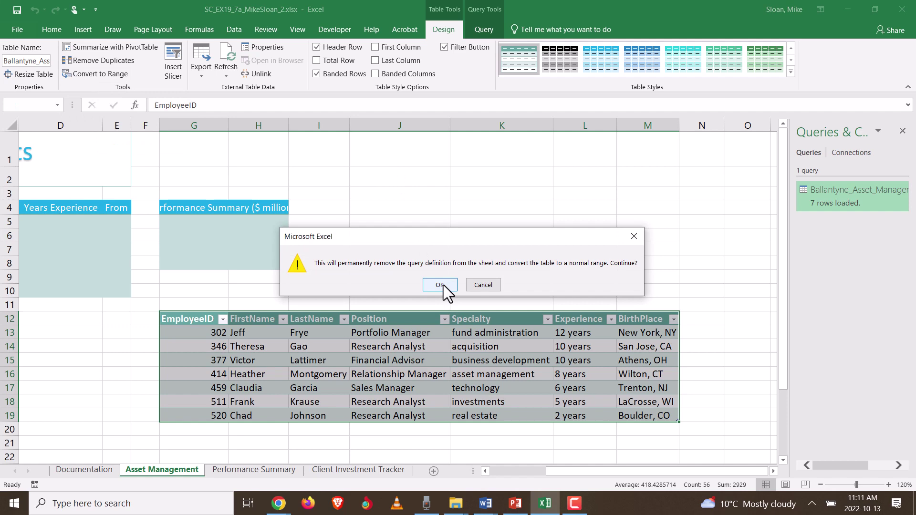
left_click(442, 285)
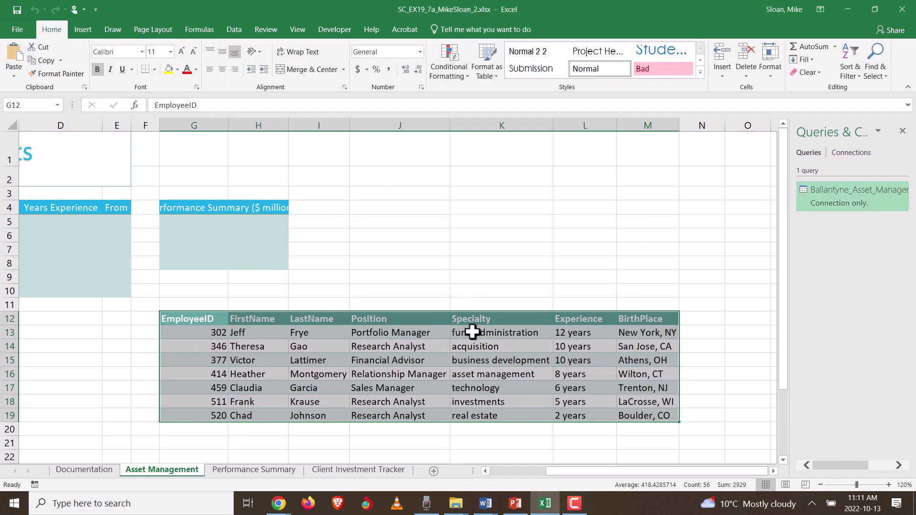
left_click(810, 72)
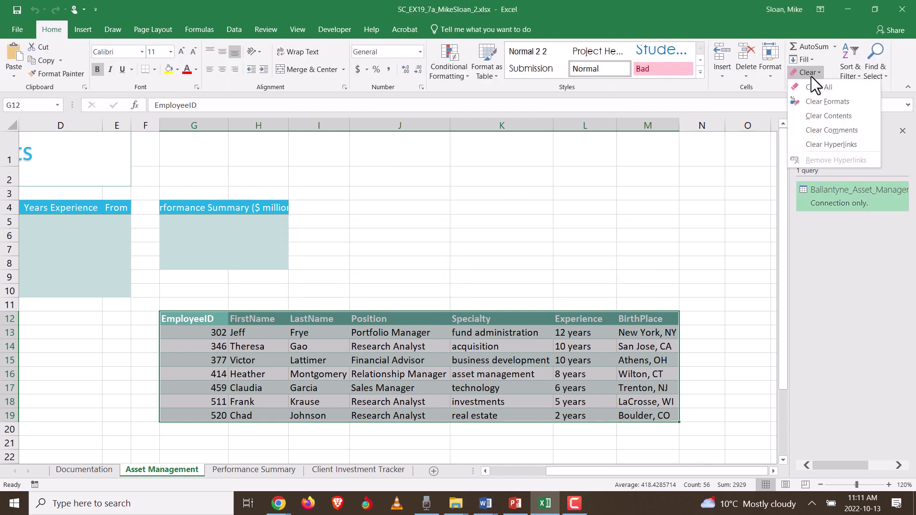
left_click(821, 102)
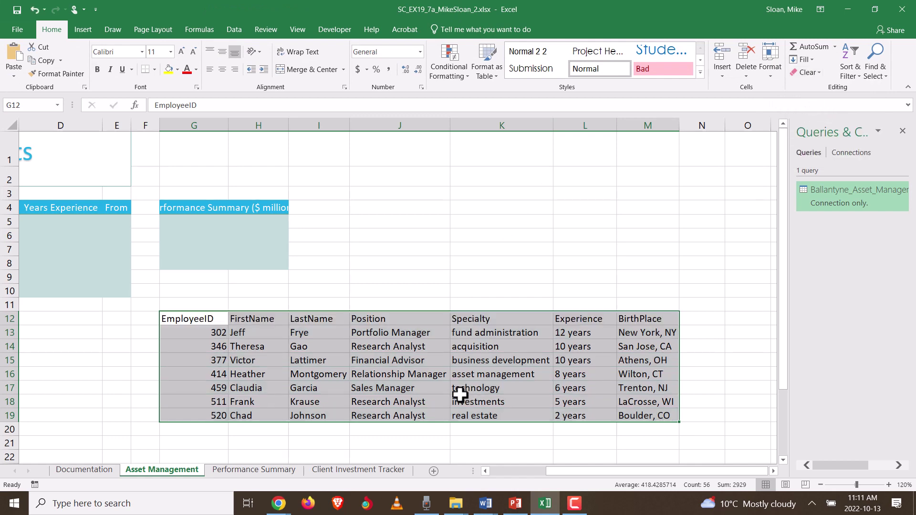
Step: Reselect the team data in G12:M19
left_click(411, 388)
left_click_drag(189, 319, 700, 416)
left_click(700, 416)
left_click_drag(184, 318, 668, 417)
left_click(703, 387)
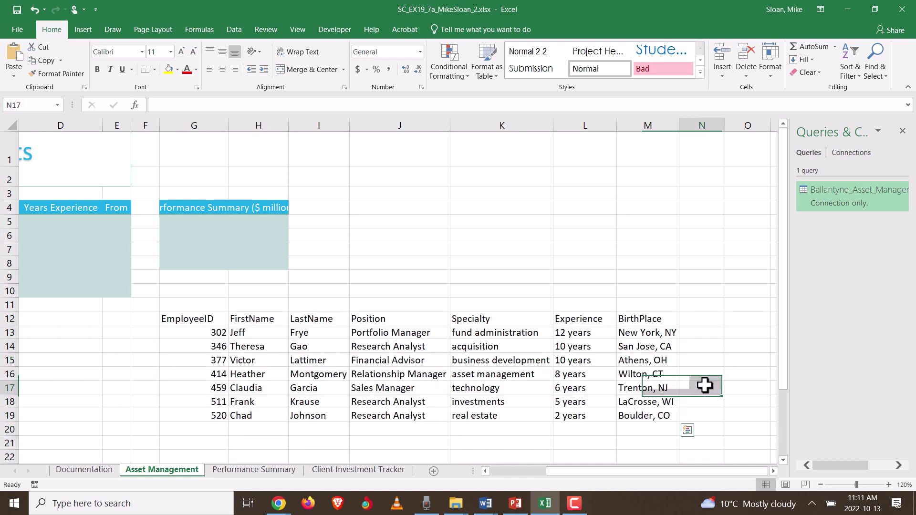
Step: Select the team data G12:M19 on Asset Management and bring up the Insert ribbon
left_click(182, 316)
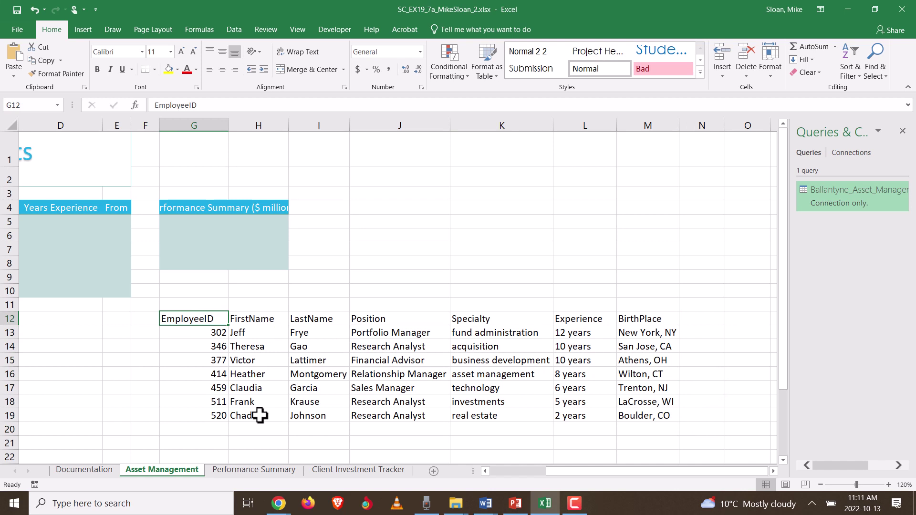
left_click(268, 360)
left_click(409, 344)
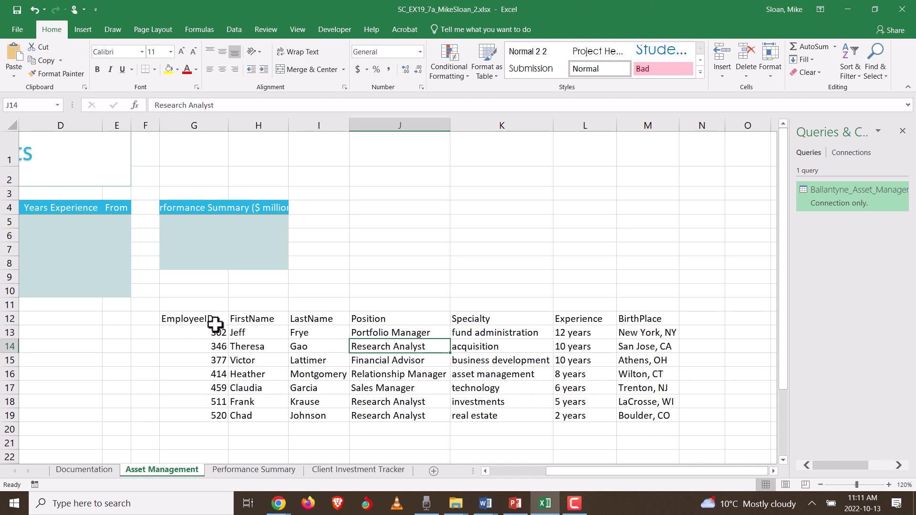
left_click_drag(188, 321, 665, 415)
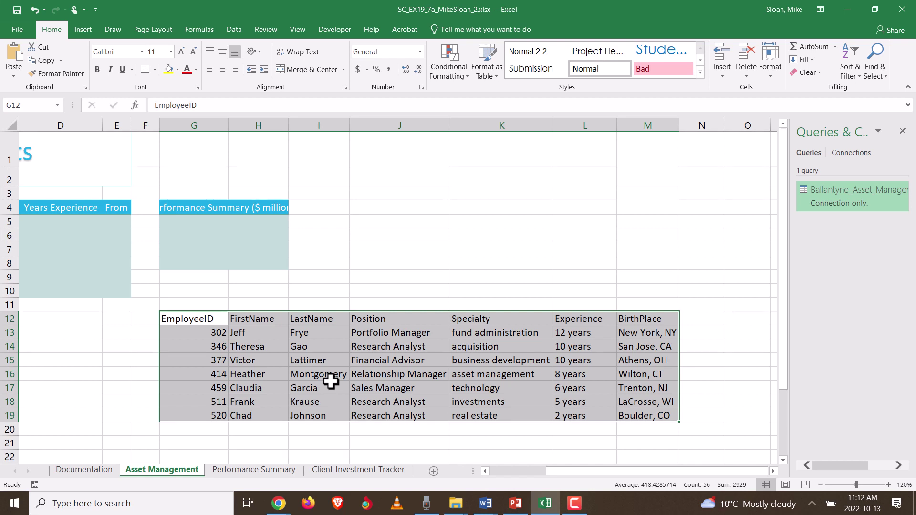
left_click(79, 28)
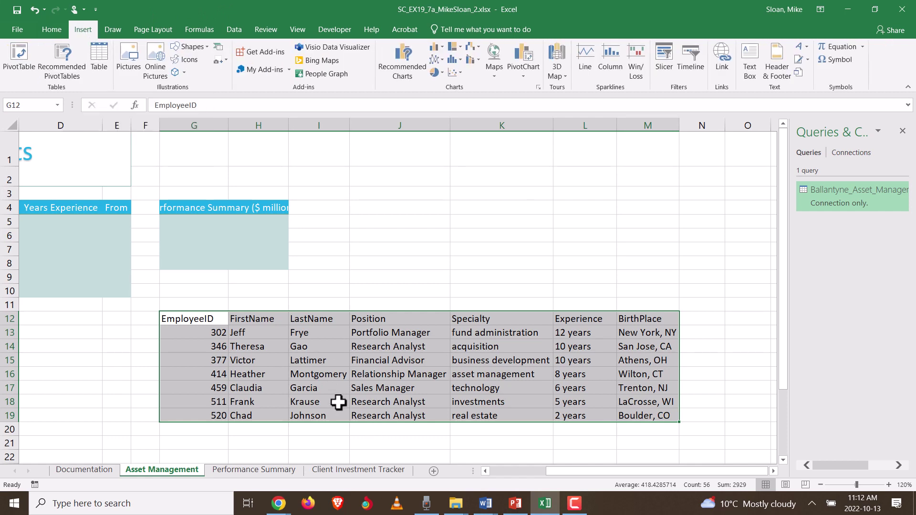
Step: Insert a table over =$G$12:$M$19 with headers, creating Table3
left_click(106, 65)
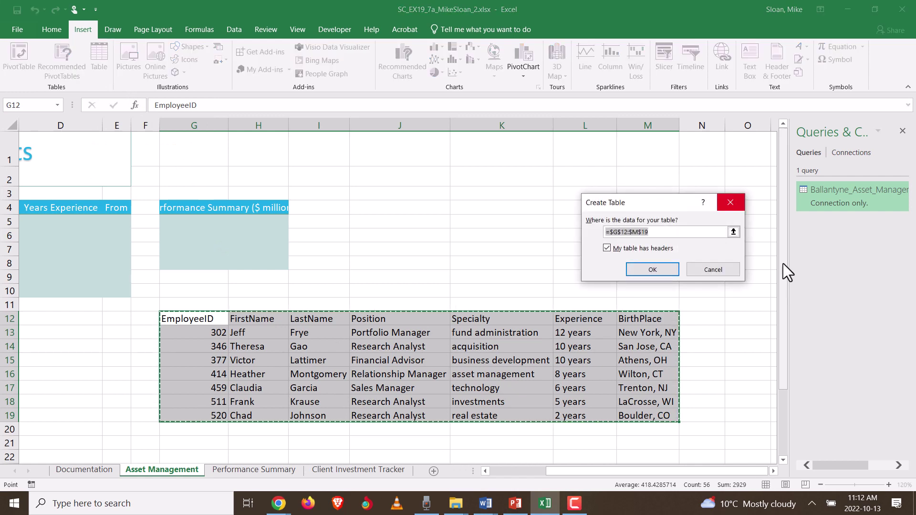
left_click(662, 273)
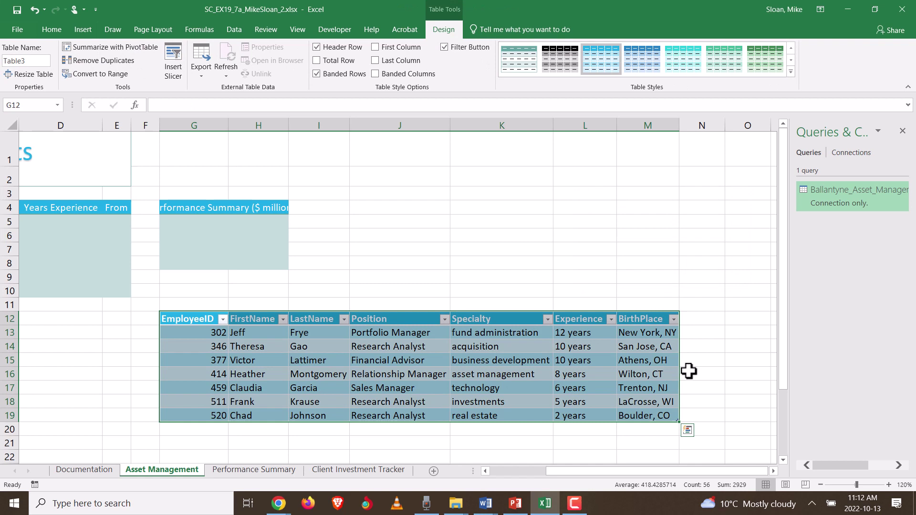
left_click(258, 358)
left_click(190, 350)
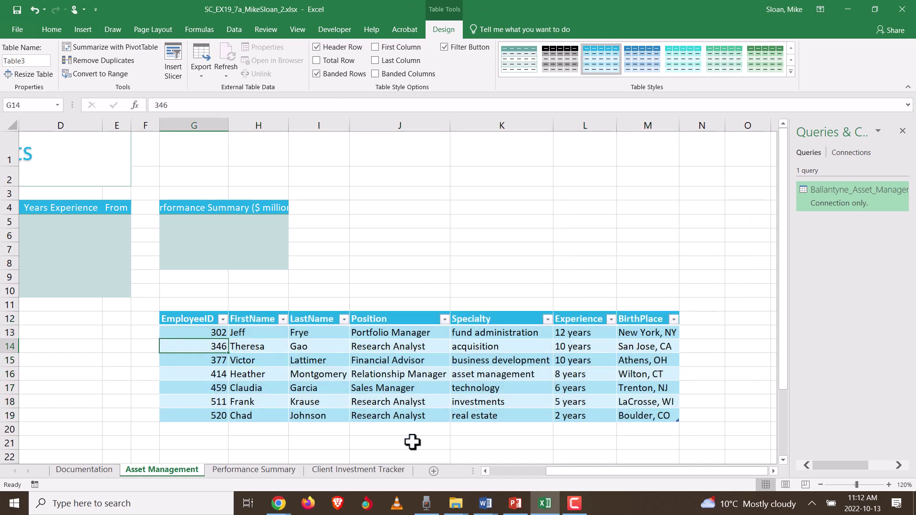
left_click(485, 503)
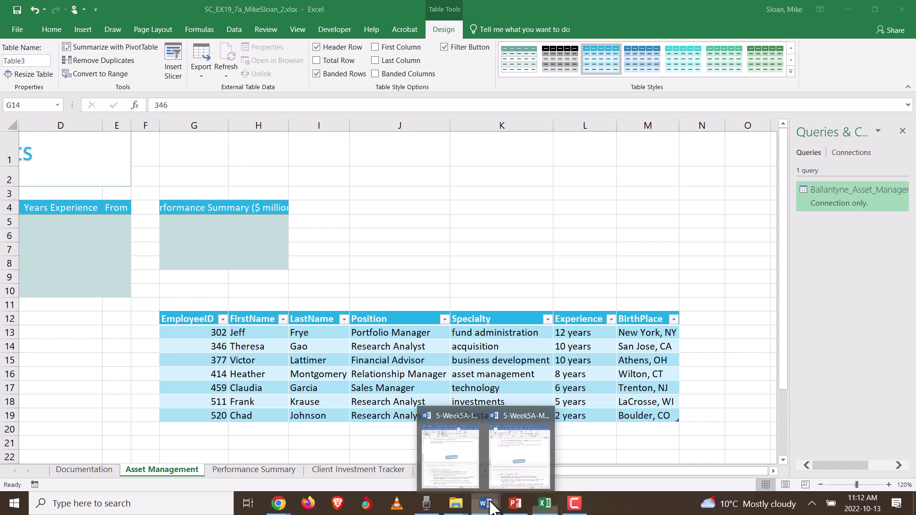
left_click(494, 477)
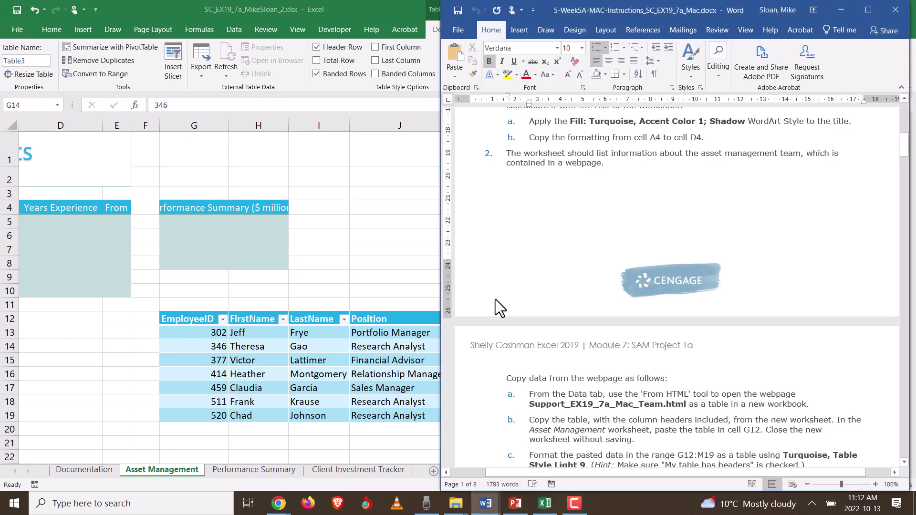
scroll(606, 296, "down", 5)
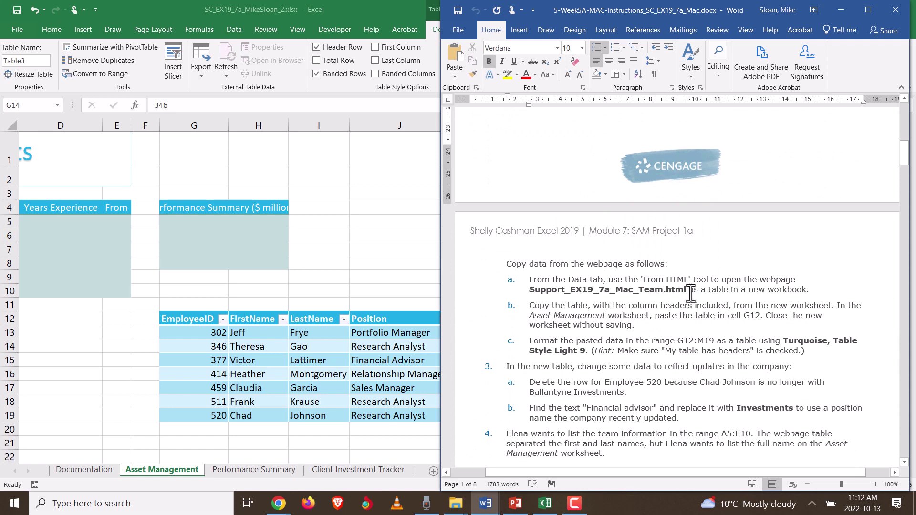
left_click_drag(692, 290, 826, 293)
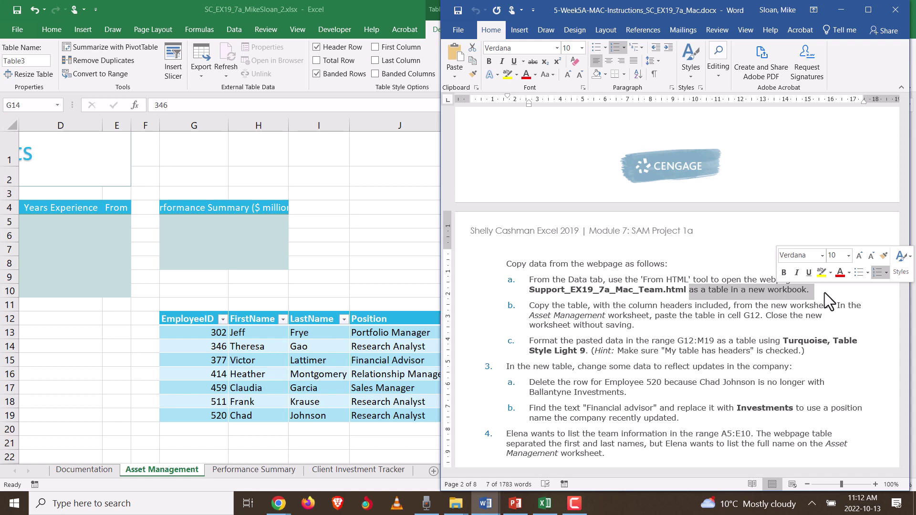
left_click(653, 327)
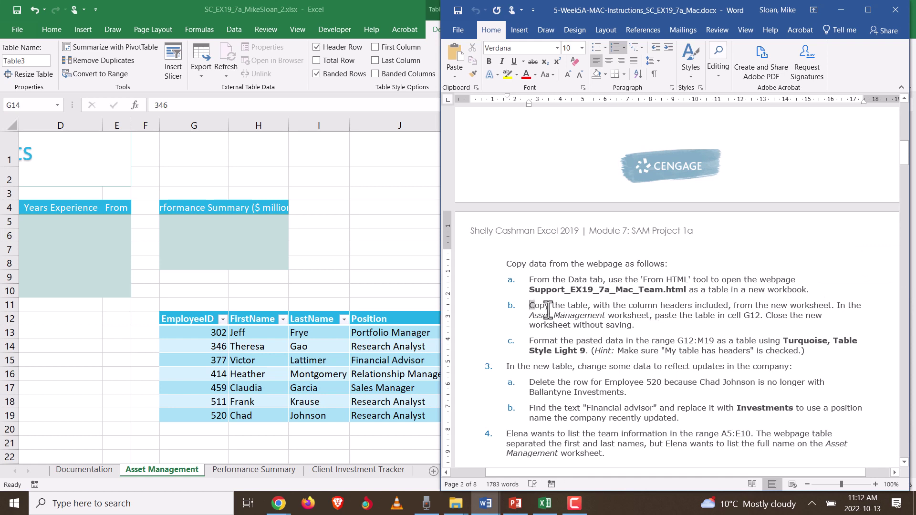
left_click_drag(544, 308, 642, 327)
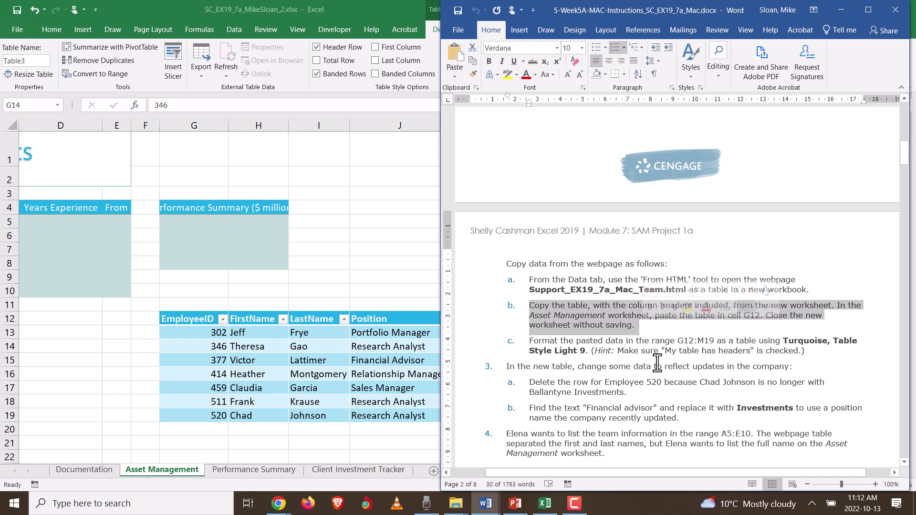
left_click(644, 341)
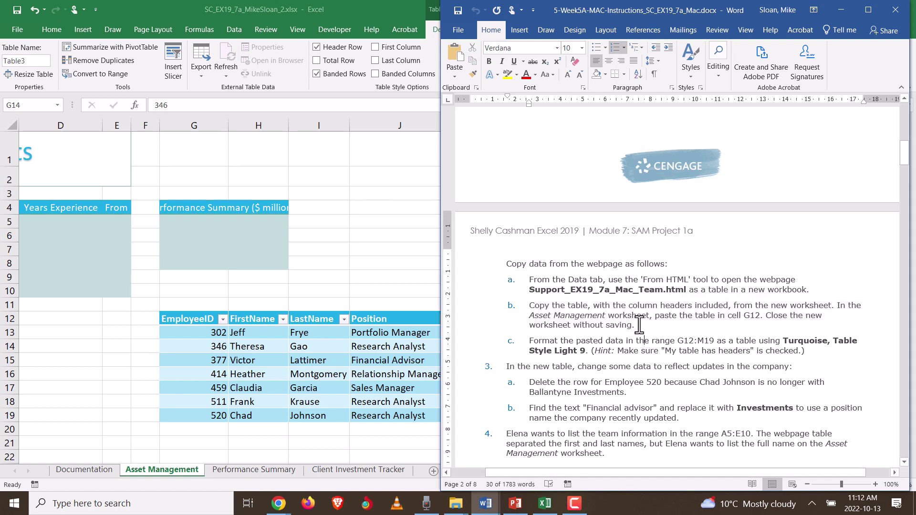
left_click_drag(640, 327, 507, 309)
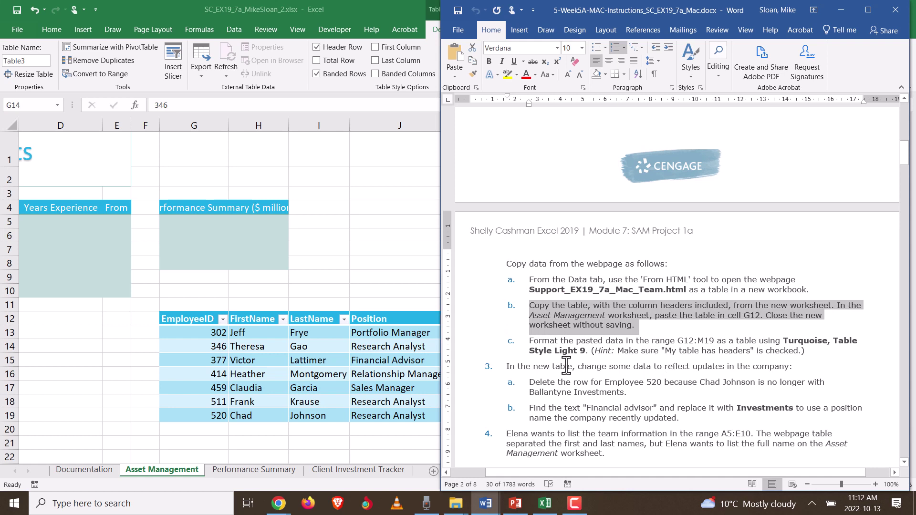
left_click(603, 341)
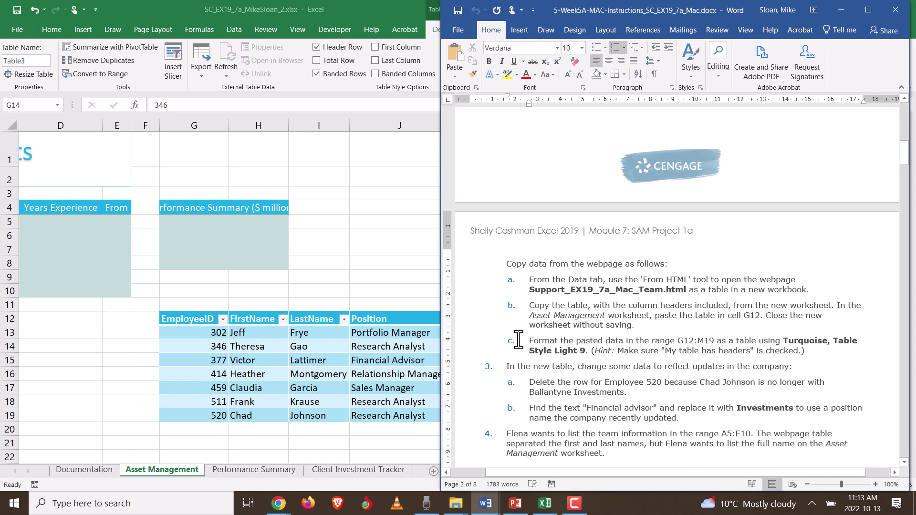
left_click_drag(529, 340, 832, 357)
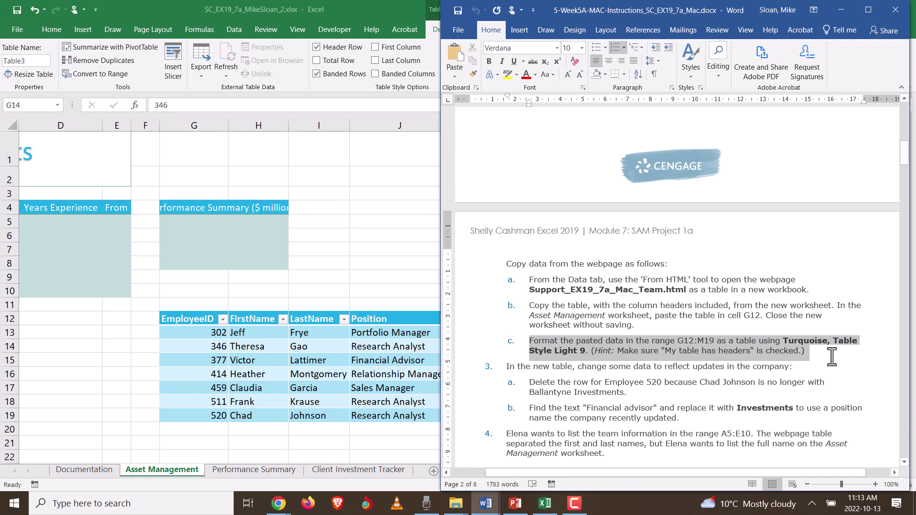
left_click(722, 366)
scroll(594, 384, "down", 2)
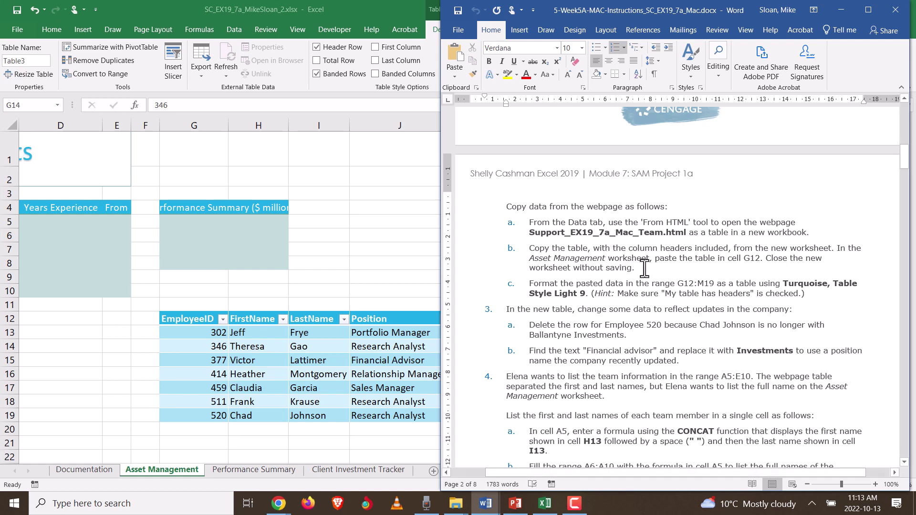
left_click_drag(634, 268, 501, 248)
left_click(552, 257)
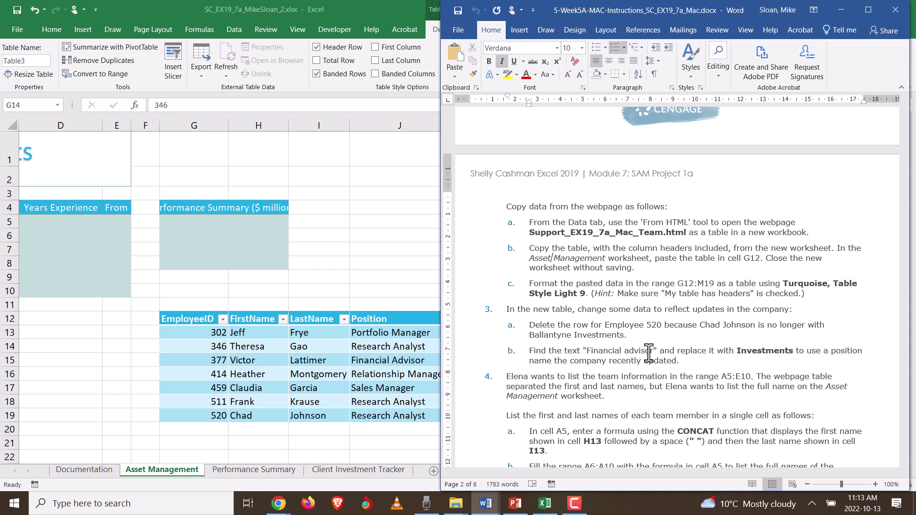
left_click_drag(532, 325, 659, 361)
left_click(659, 361)
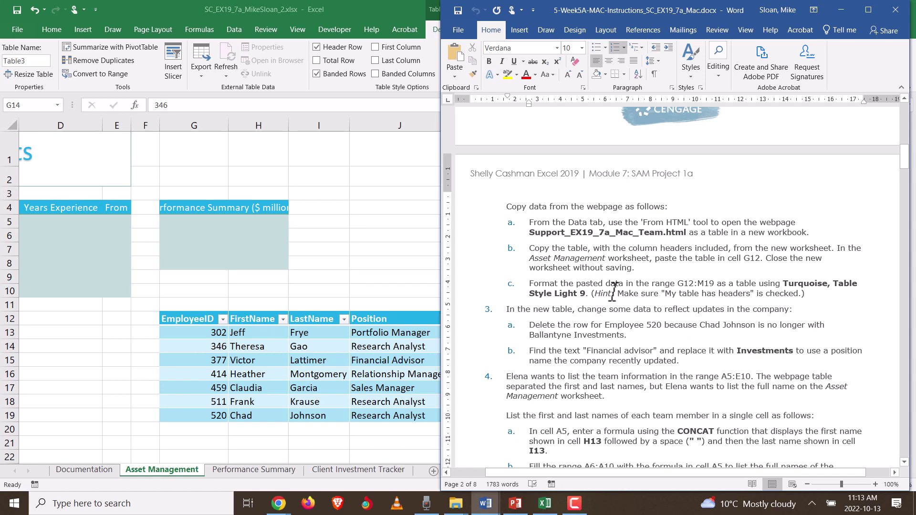
key("alt+Tab")
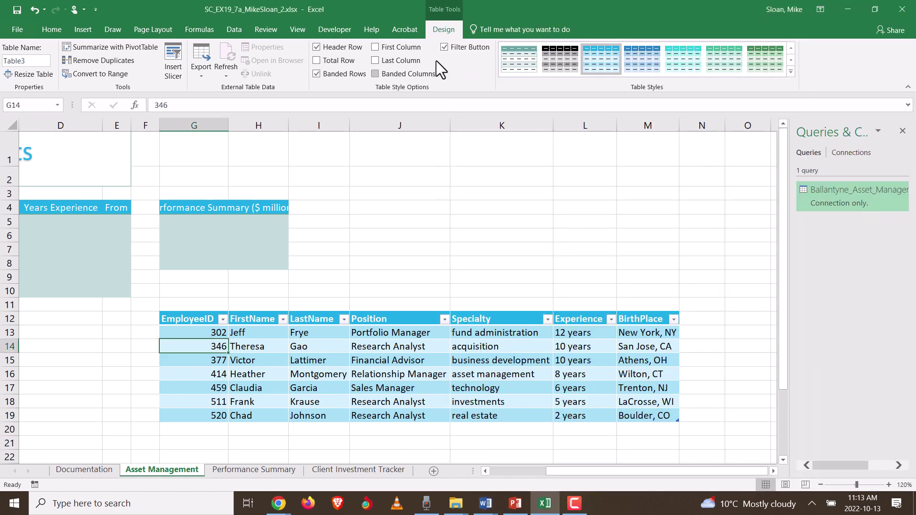
Step: Apply Turquoise, Table Style Light 9 to Table3 from the styles gallery
left_click(791, 72)
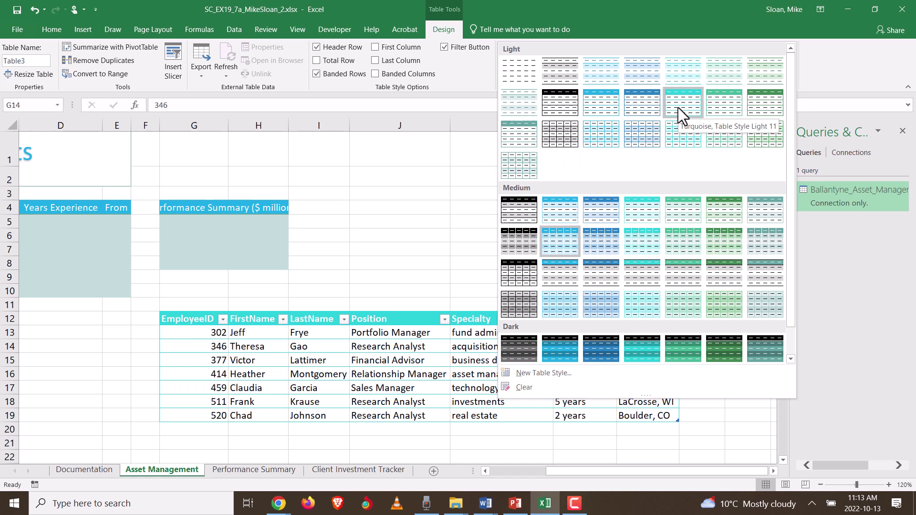
left_click(611, 107)
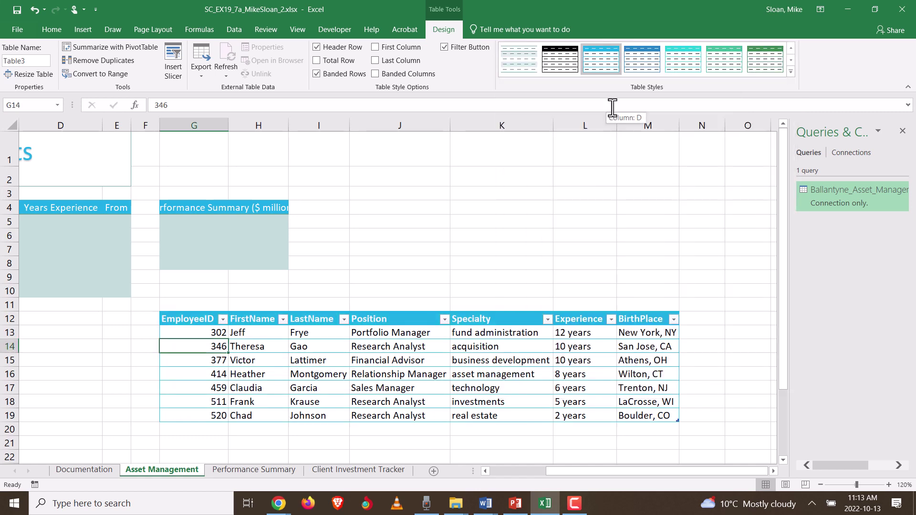